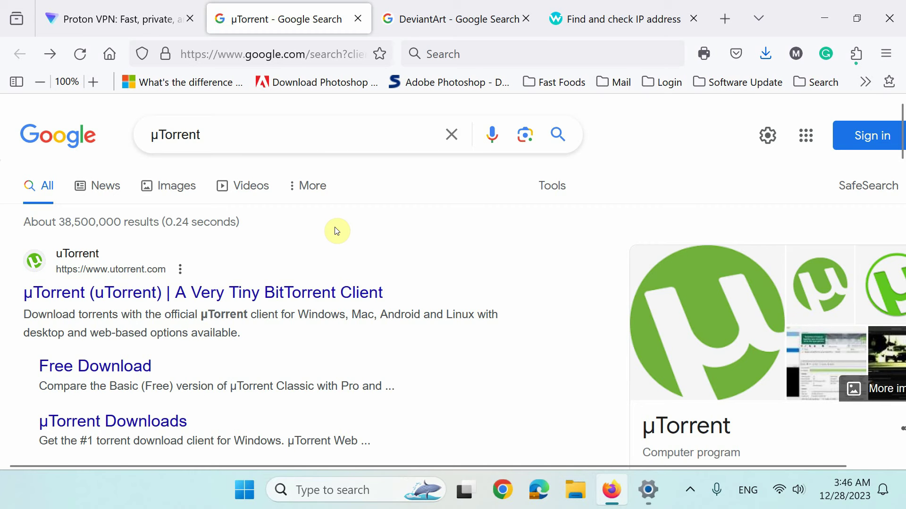
# Verify the µTorrent and DeviantArt sites fail to load and whoer.net reports a Pakistan IP
pyautogui.click(308, 290)
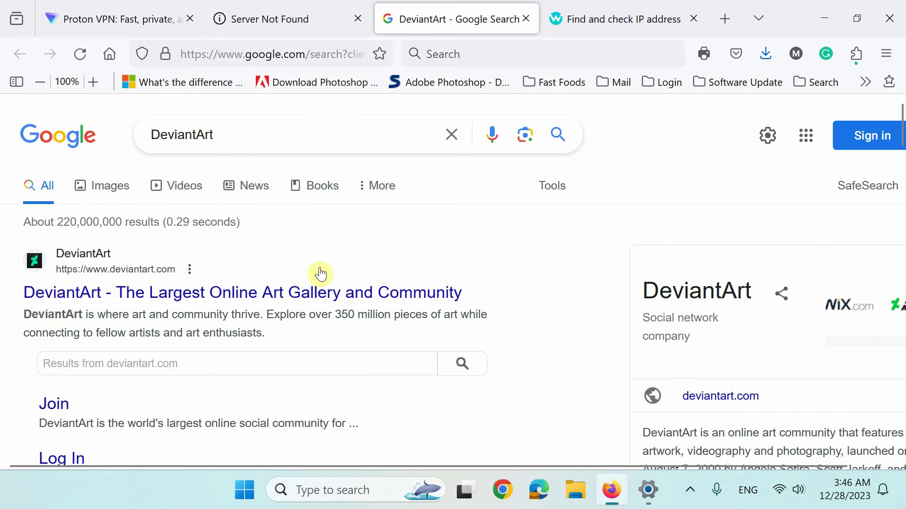
pyautogui.click(302, 295)
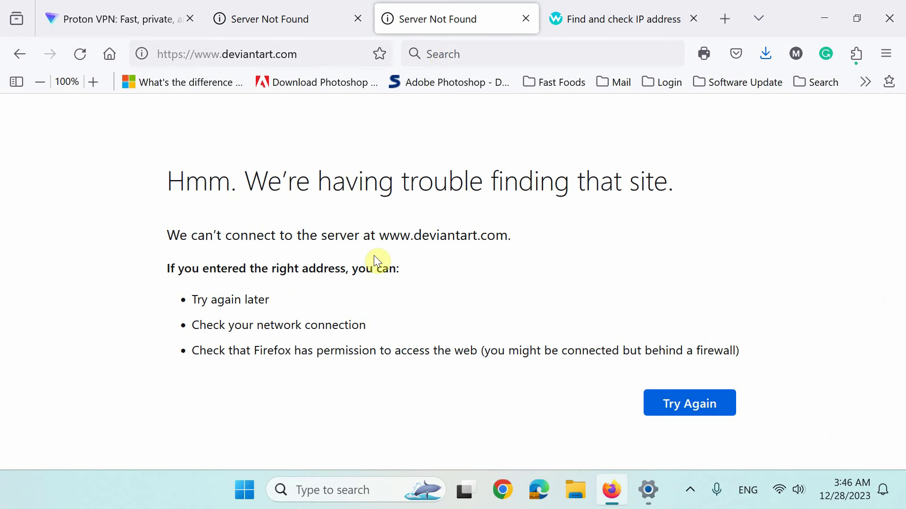
pyautogui.click(587, 33)
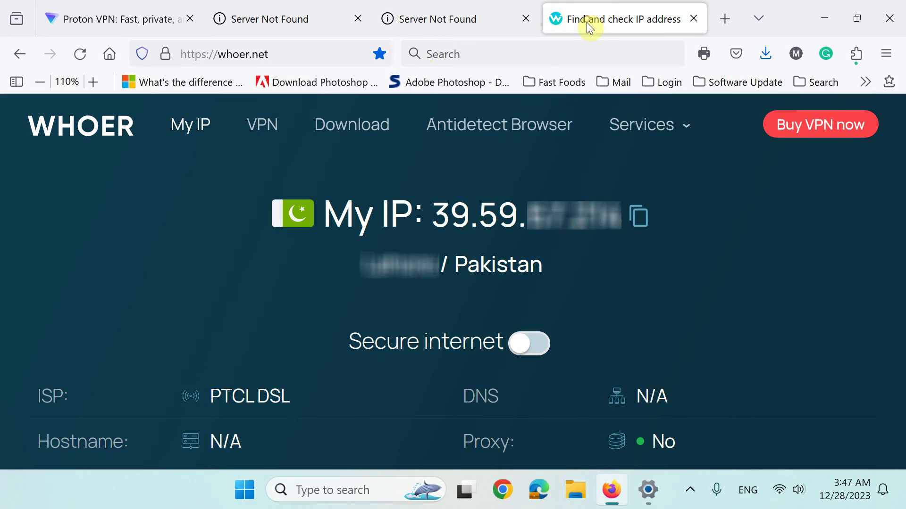
pyautogui.rightClick(511, 171)
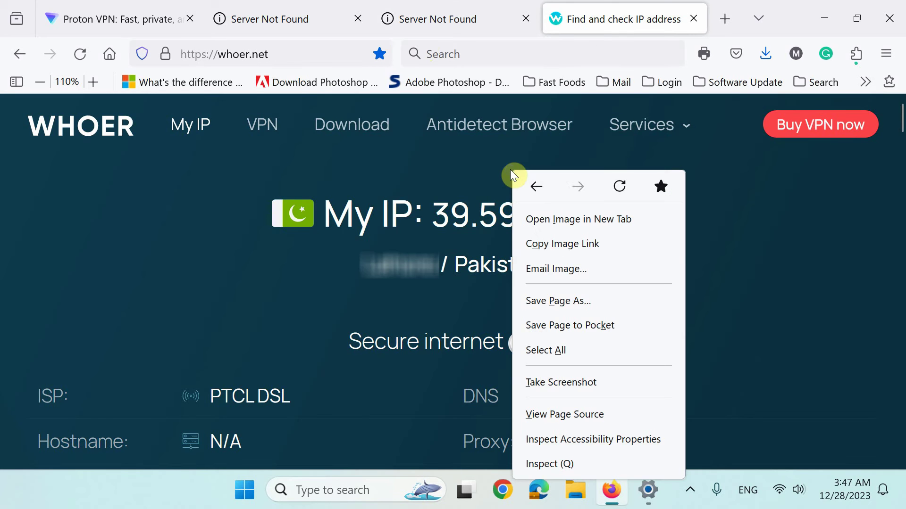
pyautogui.click(618, 189)
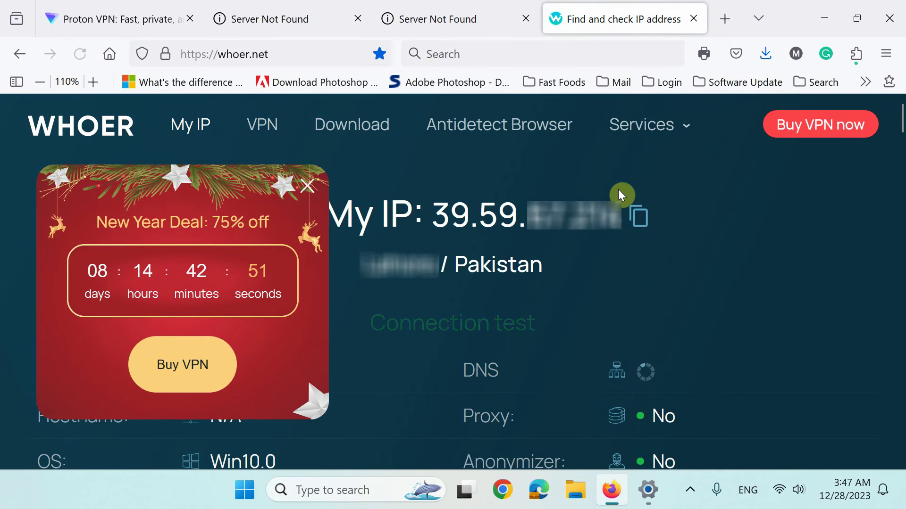
pyautogui.click(306, 187)
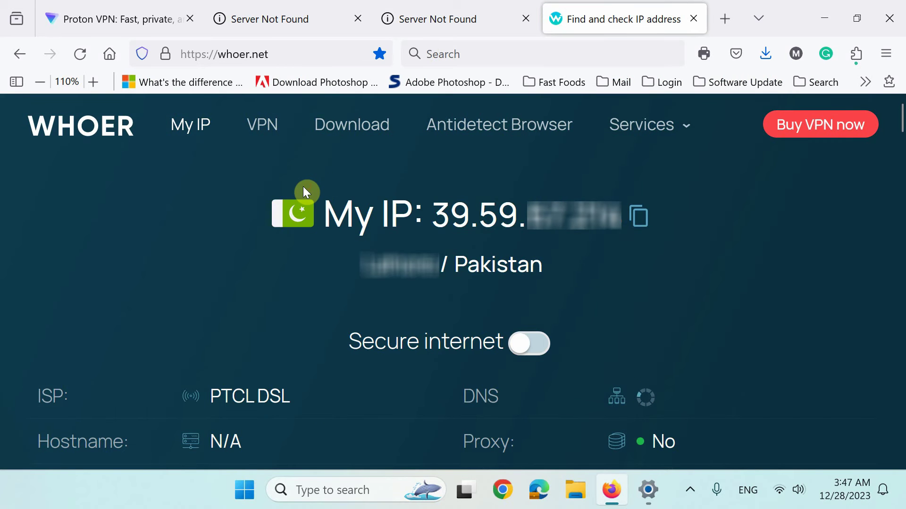
pyautogui.click(138, 17)
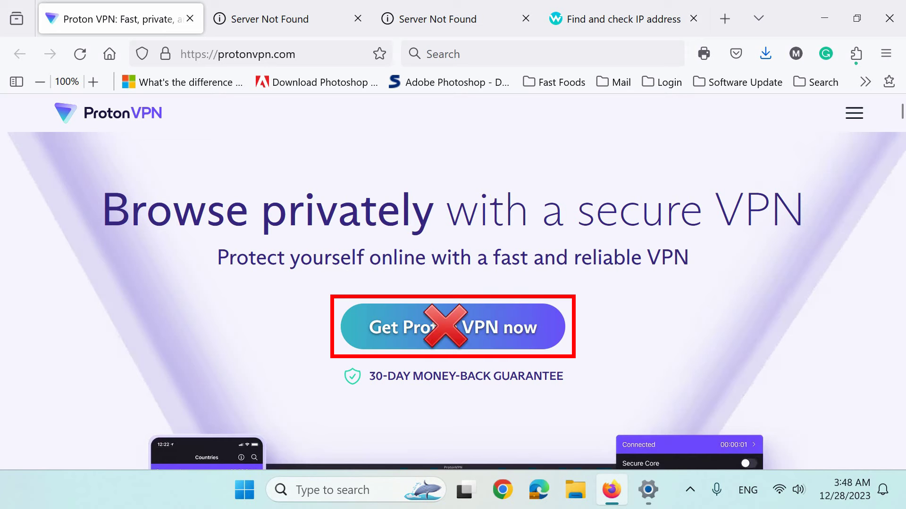
# Go to Proton VPN's free version page, choose Get Proton VPN Free, and continue with the free plan
pyautogui.scroll(-15, 291, 175)
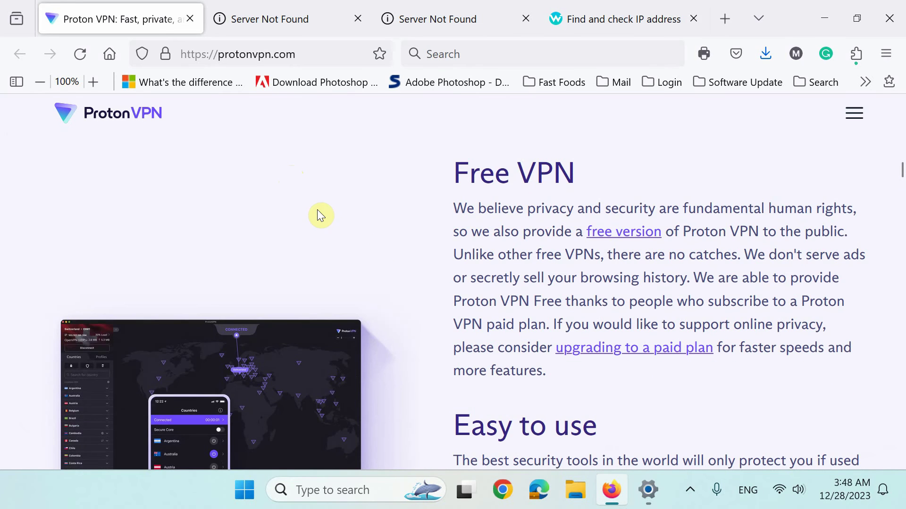
pyautogui.click(621, 232)
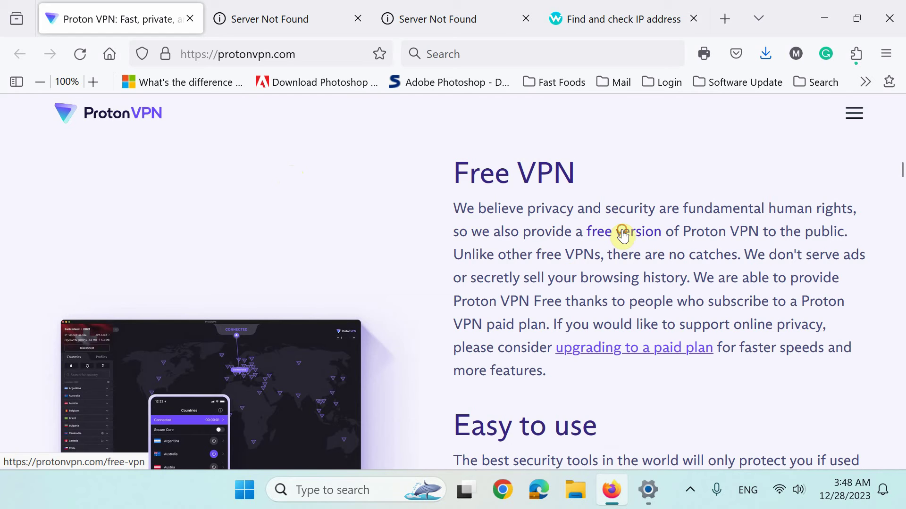
pyautogui.scroll(-5, 622, 234)
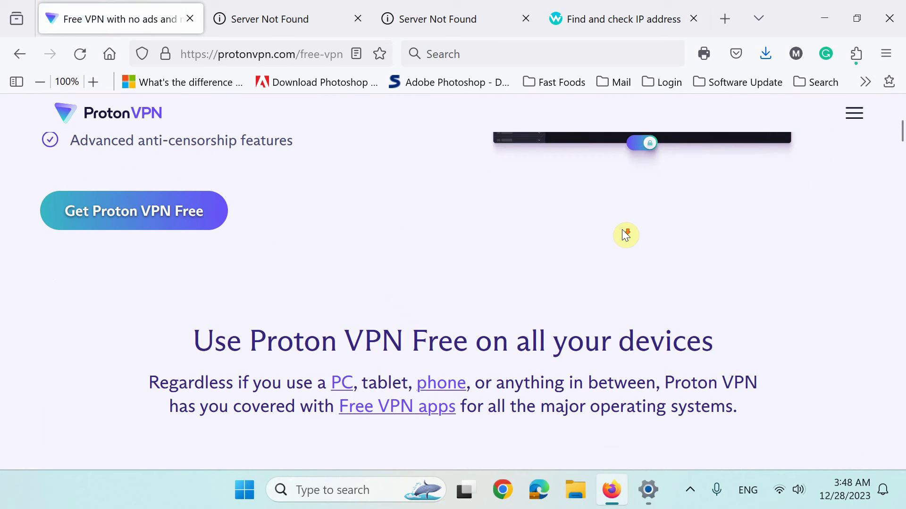
pyautogui.click(147, 211)
pyautogui.scroll(-3, 146, 212)
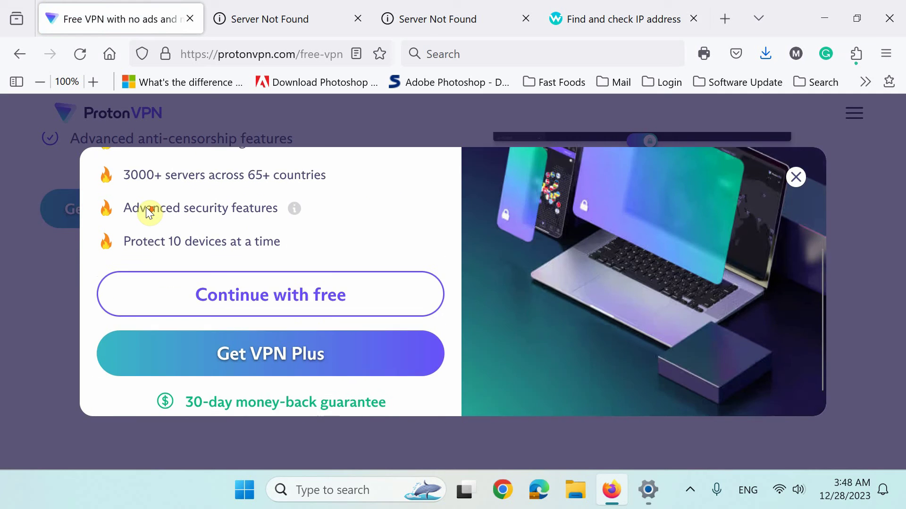
pyautogui.click(265, 271)
pyautogui.scroll(-3, 267, 274)
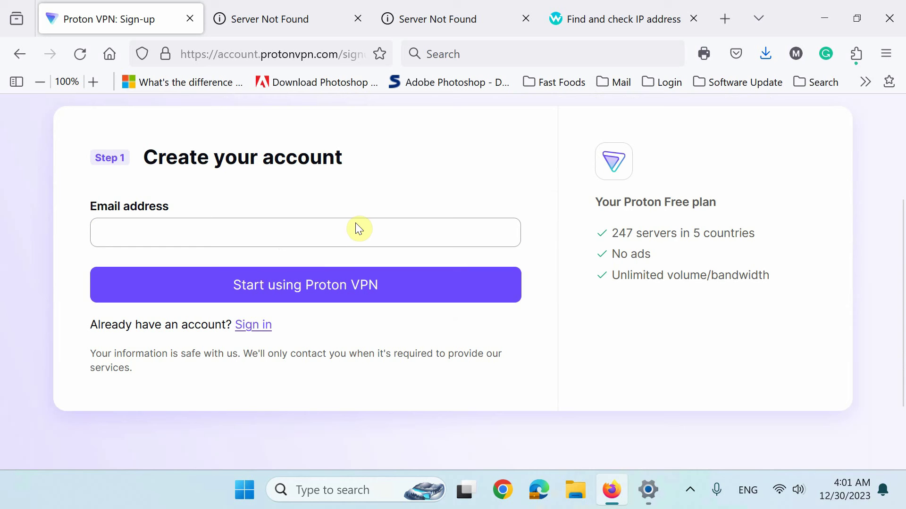
# Sign up with the pasted e-mail address and accept the generated strong password
pyautogui.click(358, 227)
pyautogui.hotkey('ctrl', 'v')
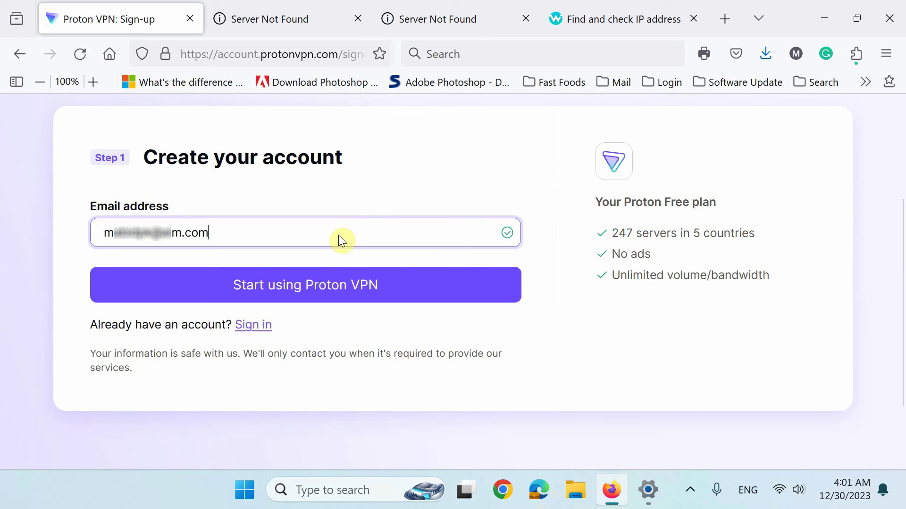
pyautogui.click(320, 289)
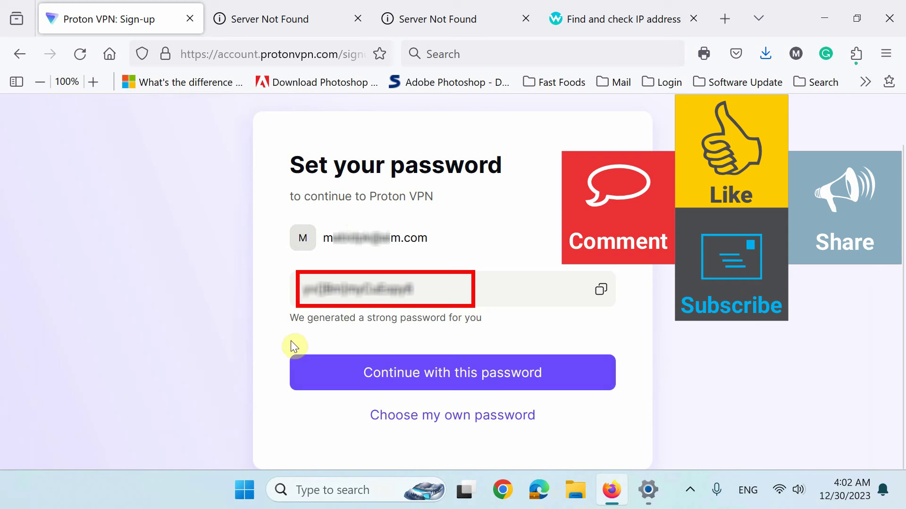
pyautogui.click(465, 376)
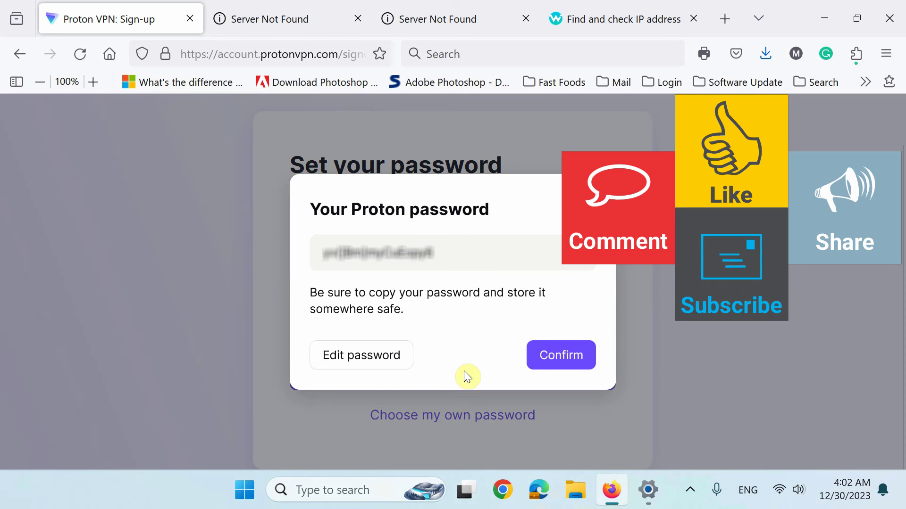
pyautogui.click(556, 356)
# Dismiss the download prompt and the End of Year Sale offer to reach the Downloads page
pyautogui.scroll(-2, 556, 355)
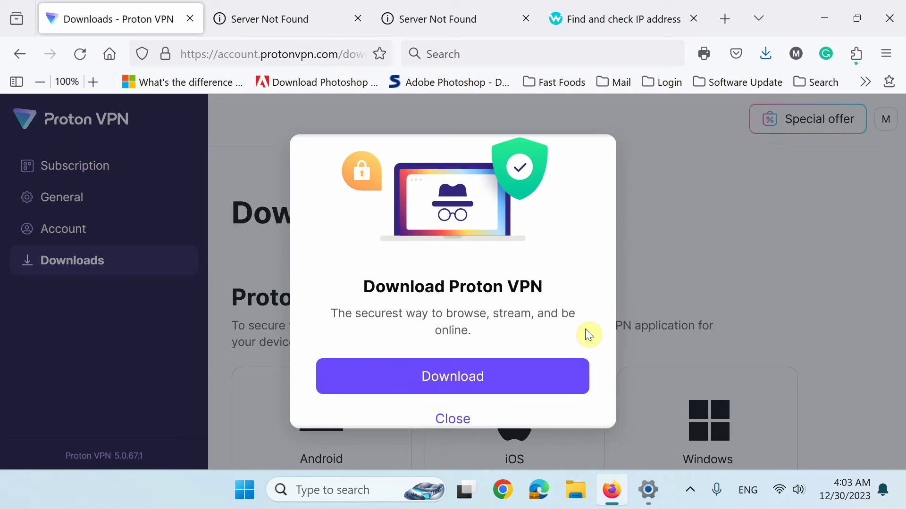
pyautogui.click(456, 421)
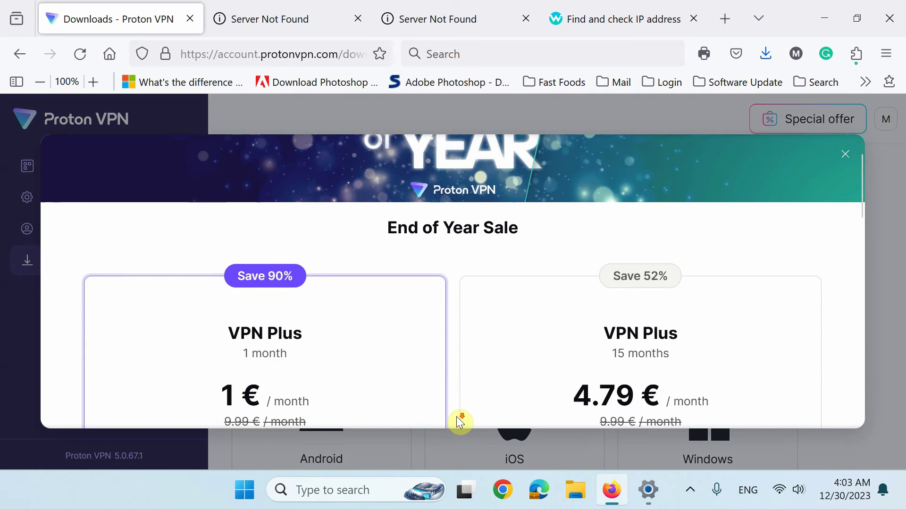
pyautogui.scroll(-3, 456, 417)
pyautogui.scroll(5, 456, 417)
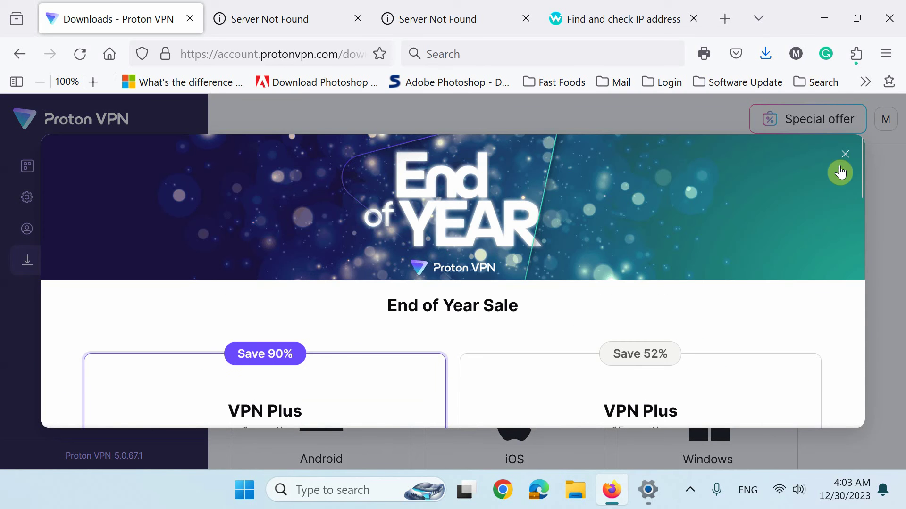
pyautogui.click(845, 155)
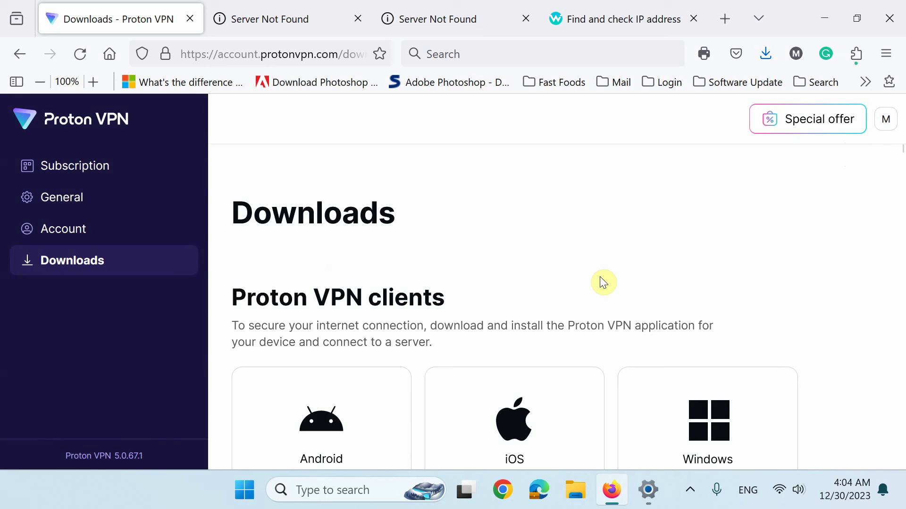
# Download the ProtonVPN_v3.2.8 Windows installer and save it to the Downloads folder
pyautogui.scroll(-5, 603, 281)
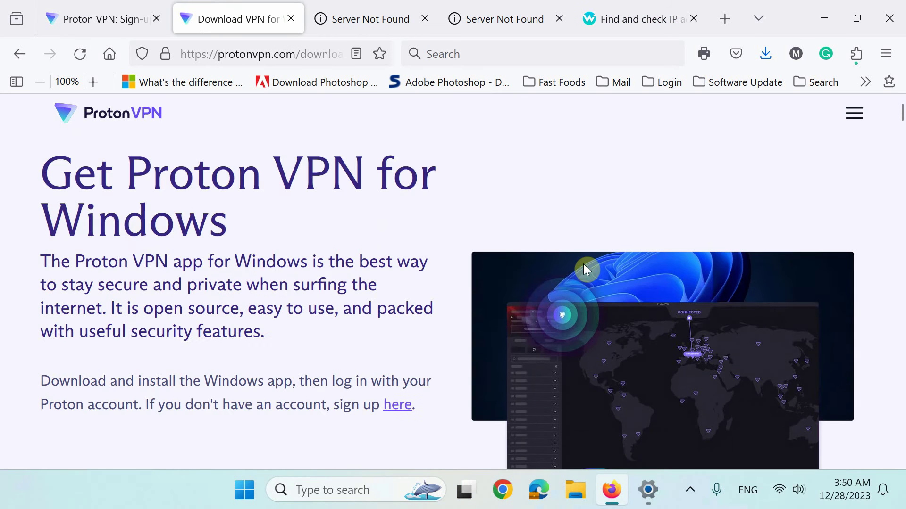
pyautogui.scroll(-5, 585, 267)
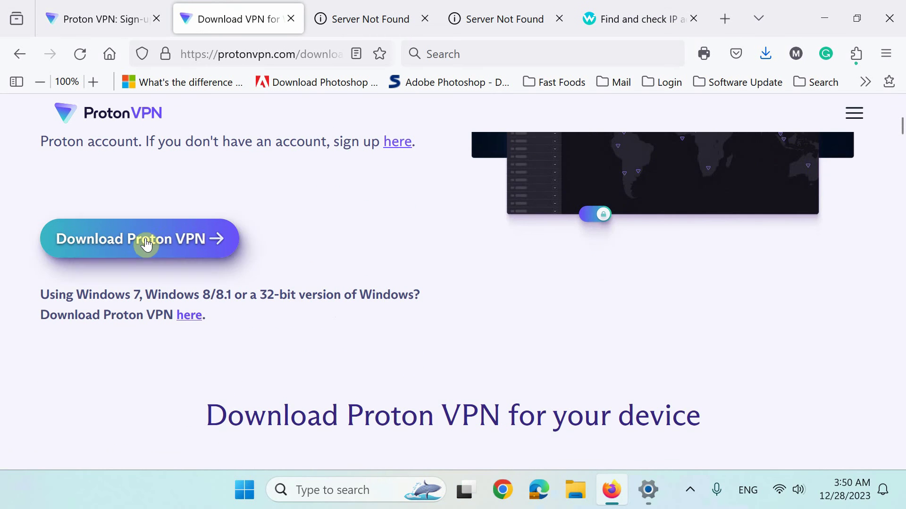
pyautogui.click(145, 242)
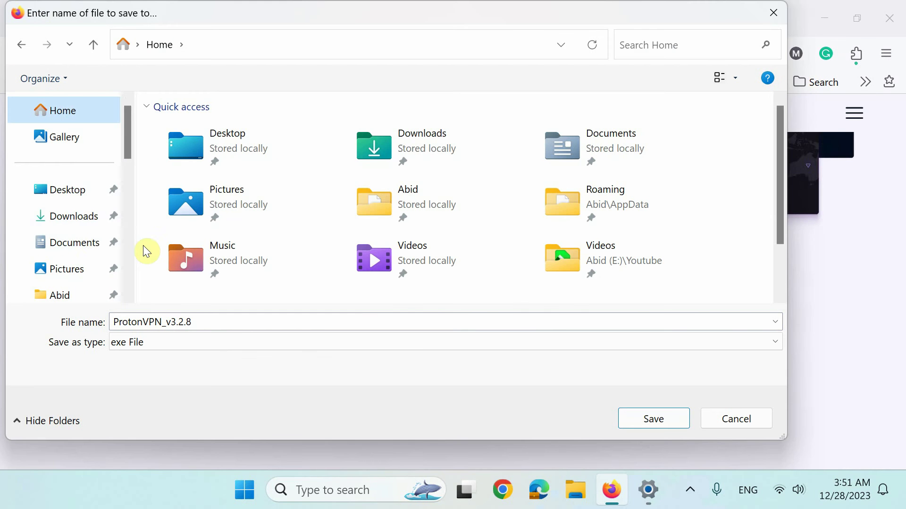
pyautogui.click(81, 221)
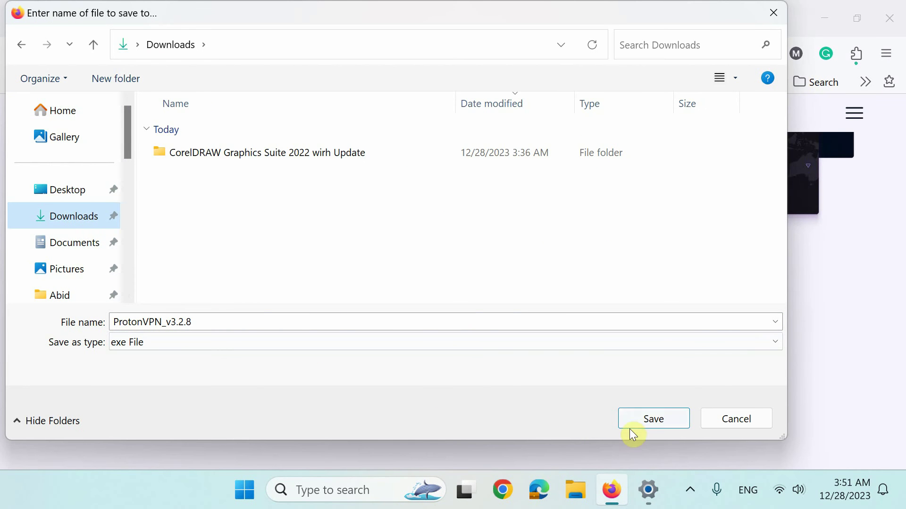
pyautogui.click(649, 415)
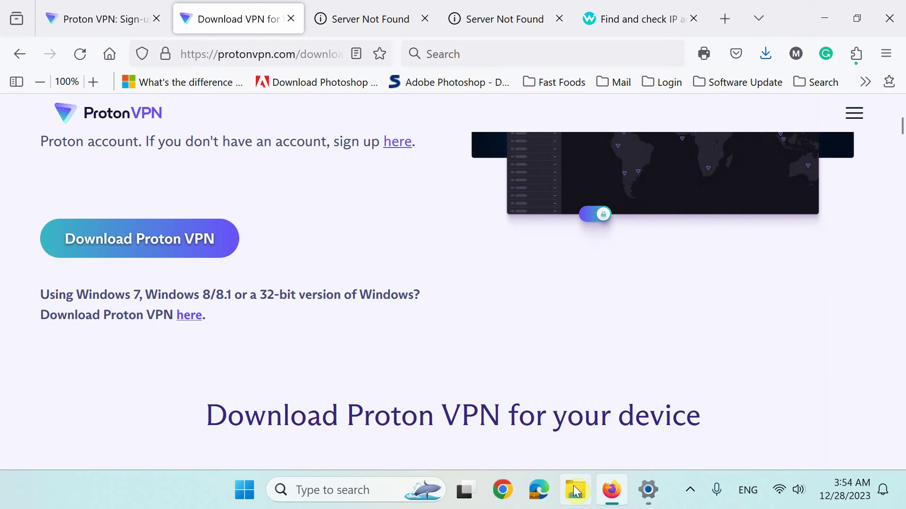
# Launch the ProtonVPN_v3.2.8 installer from the Downloads folder in File Explorer
pyautogui.click(576, 491)
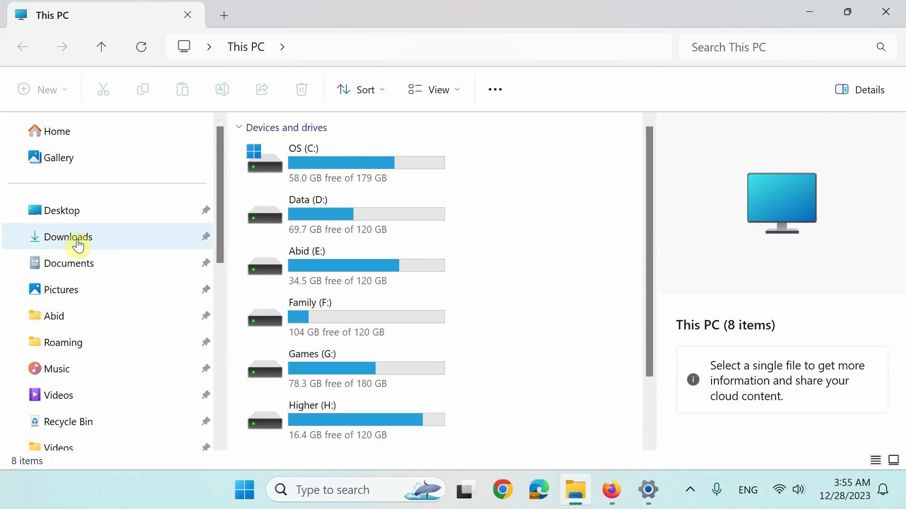
pyautogui.click(78, 246)
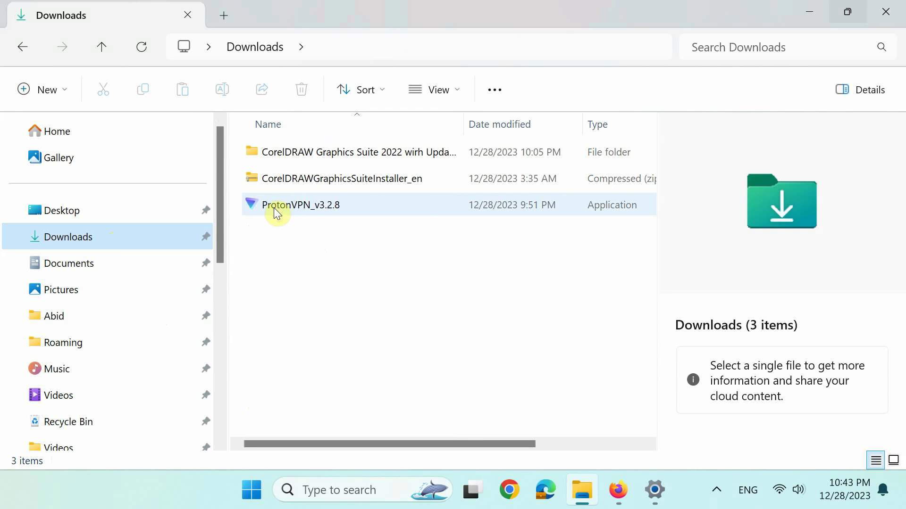
pyautogui.doubleClick(274, 208)
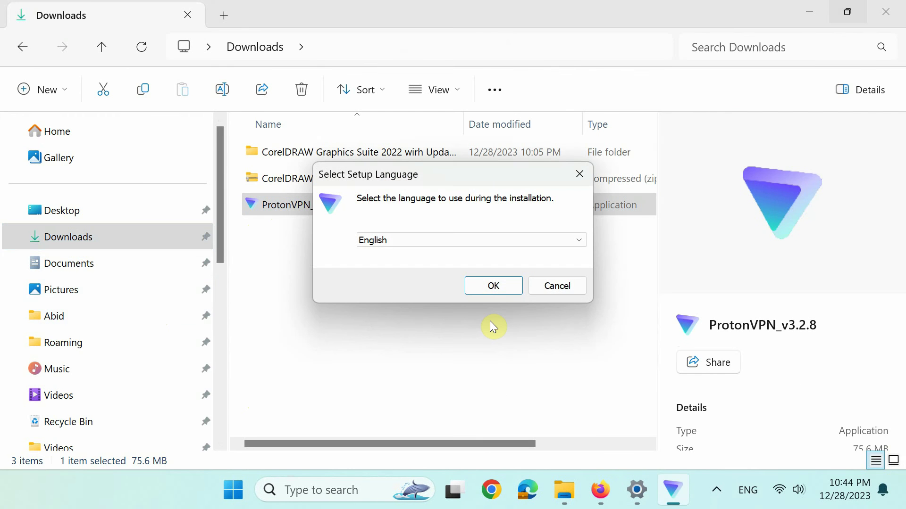
# Install Proton VPN in English to the default C:\Program Files\Proton\VPN folder
pyautogui.click(492, 286)
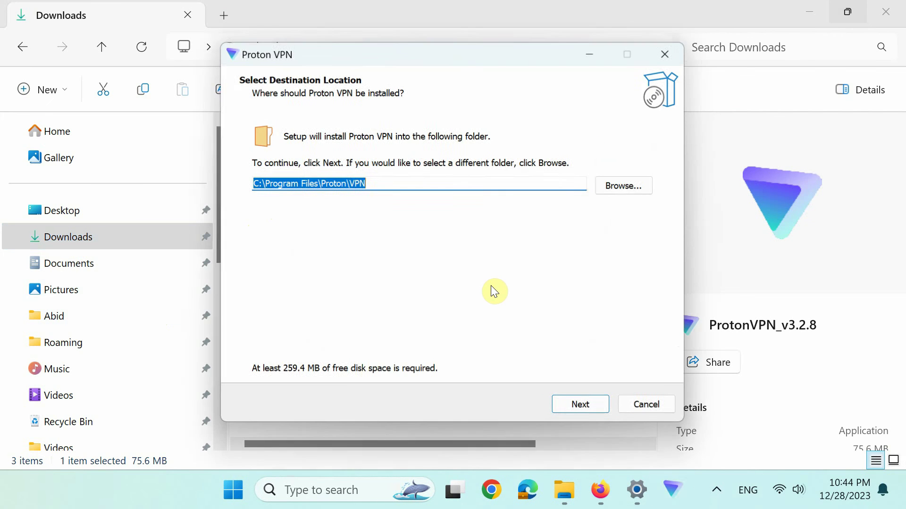
pyautogui.click(574, 409)
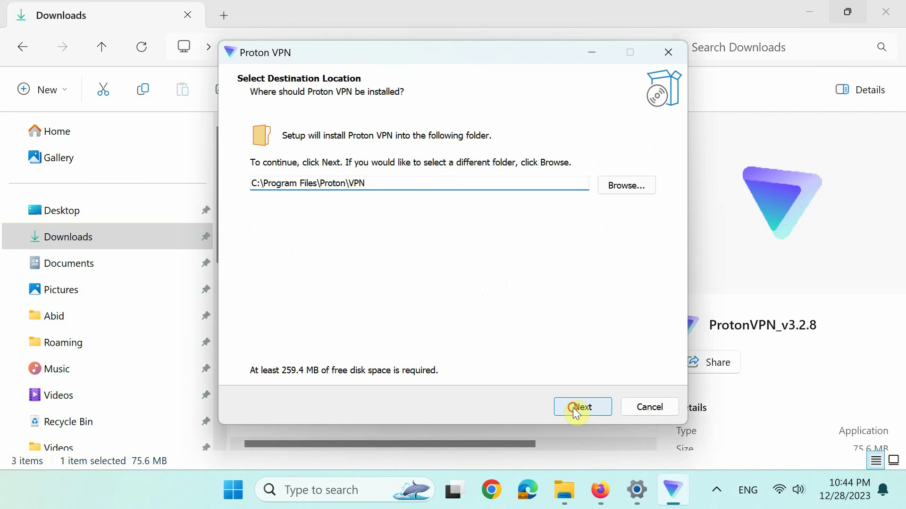
pyautogui.click(573, 406)
pyautogui.click(574, 407)
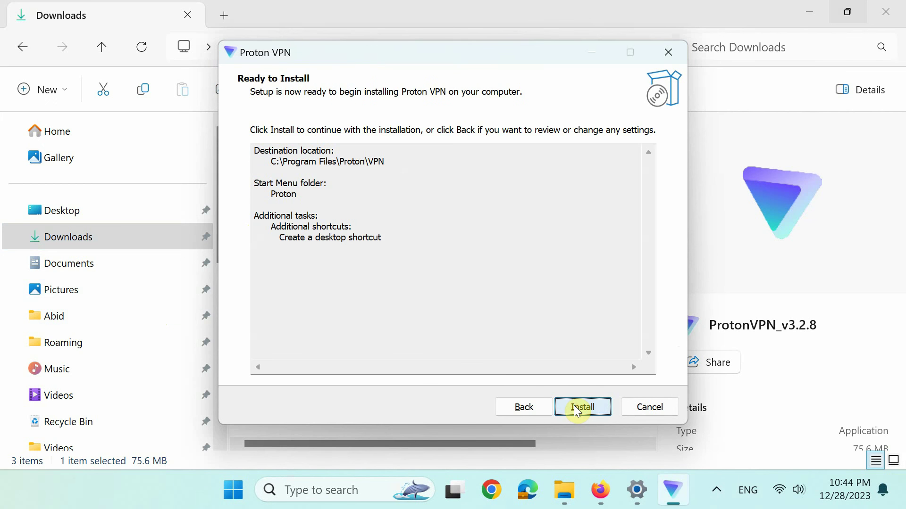
pyautogui.click(573, 406)
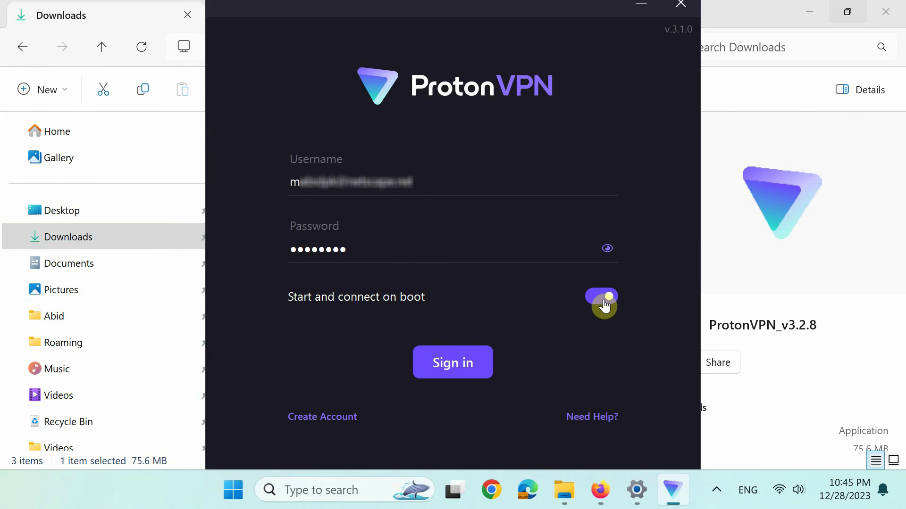
# Disable start-and-connect on boot, sign in, and connect to the free United States server
pyautogui.click(604, 307)
pyautogui.click(445, 370)
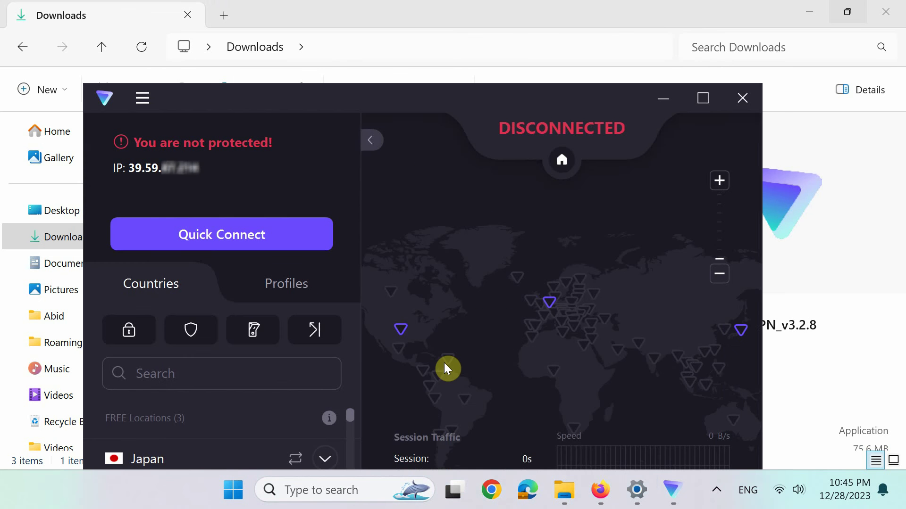
pyautogui.click(699, 102)
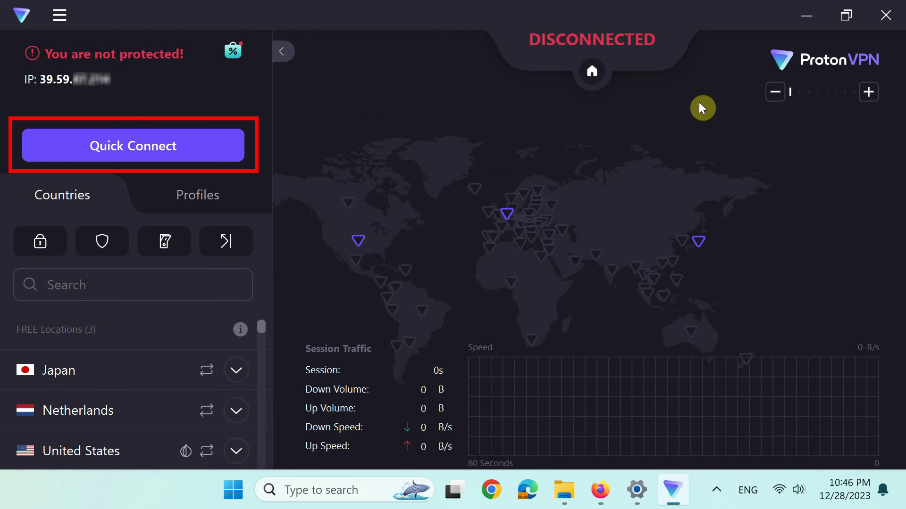
pyautogui.scroll(-1, 200, 336)
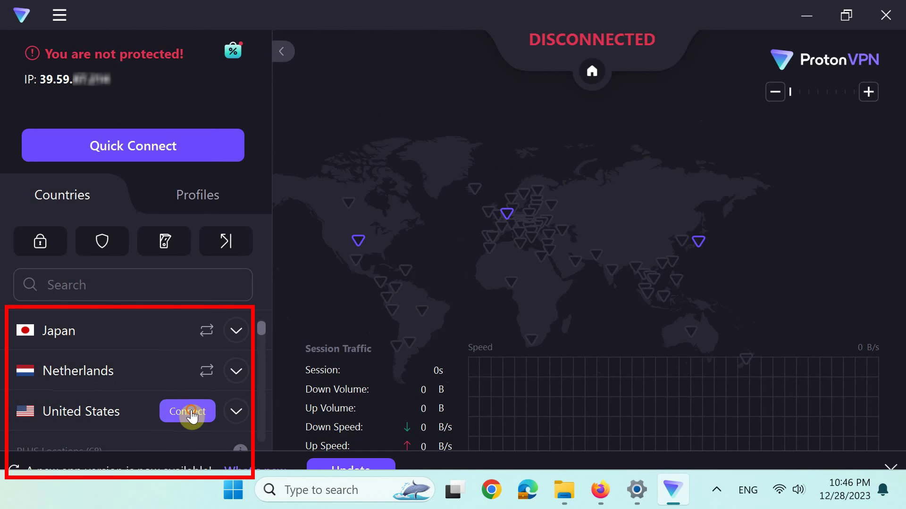
pyautogui.click(191, 411)
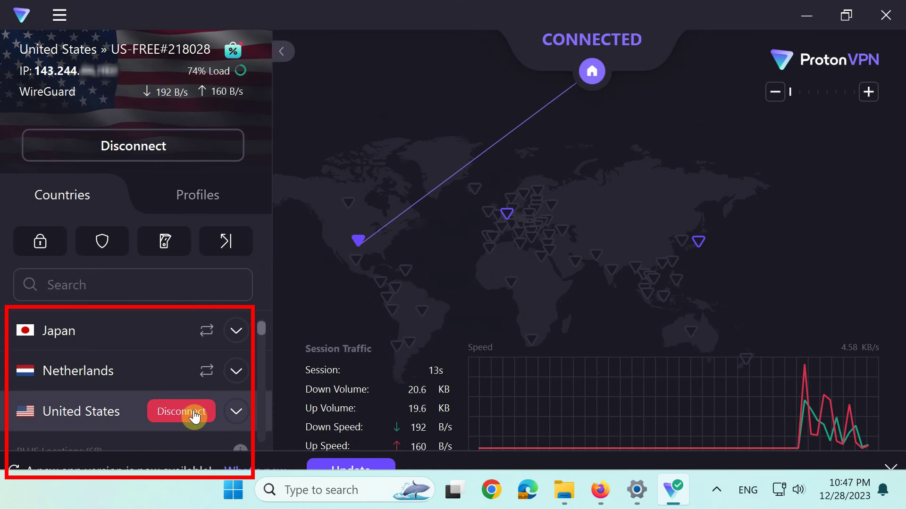
# Reload whoer.net to confirm it now reports a United States IP
pyautogui.click(795, 18)
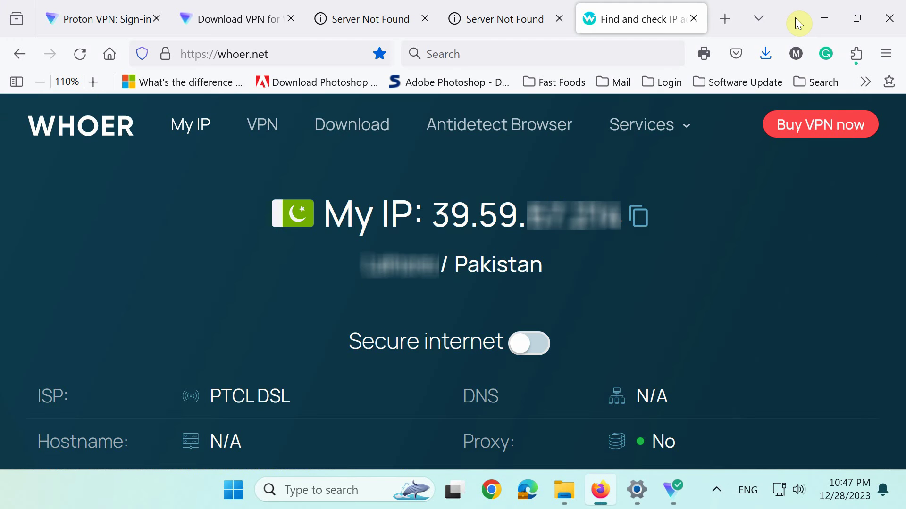
pyautogui.rightClick(709, 212)
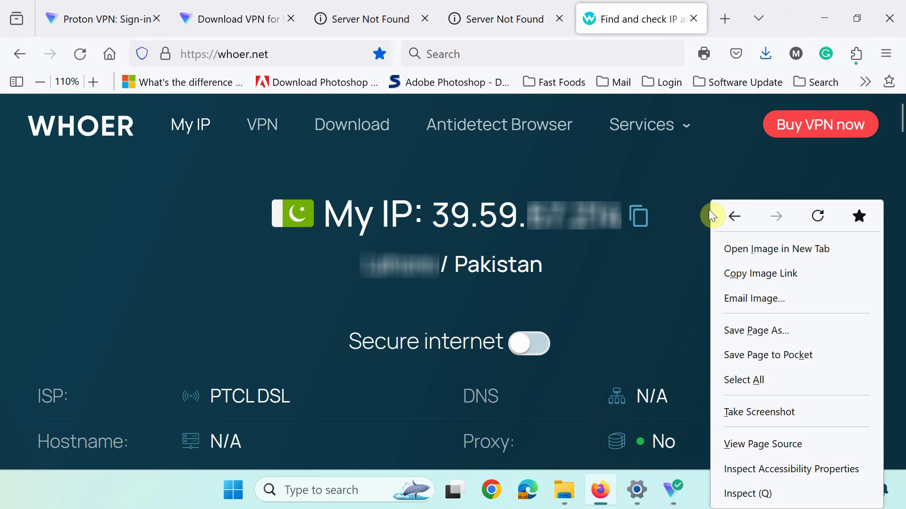
pyautogui.click(823, 216)
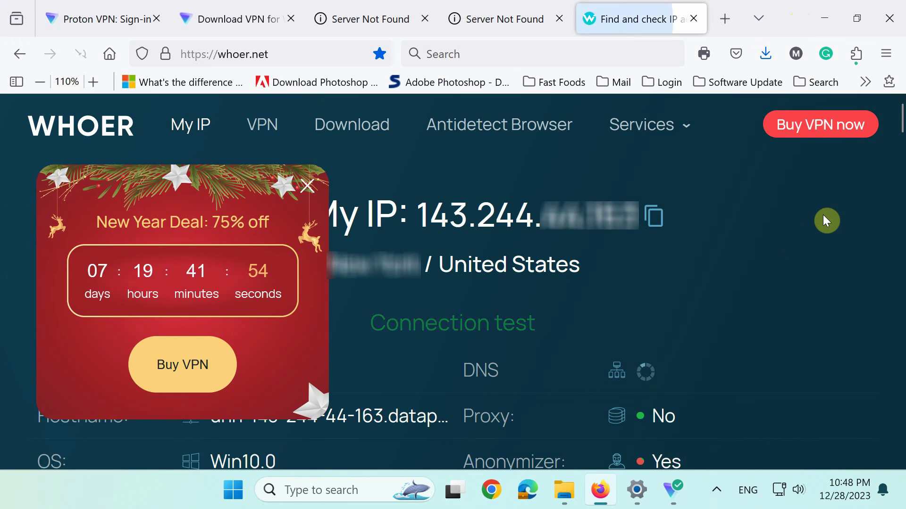
pyautogui.click(307, 186)
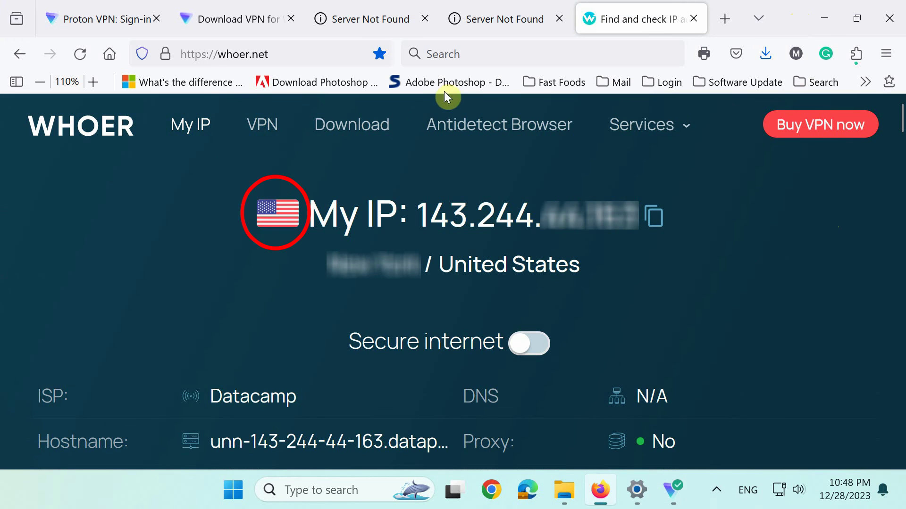
# Reload the DeviantArt tab and confirm the site now loads
pyautogui.click(517, 25)
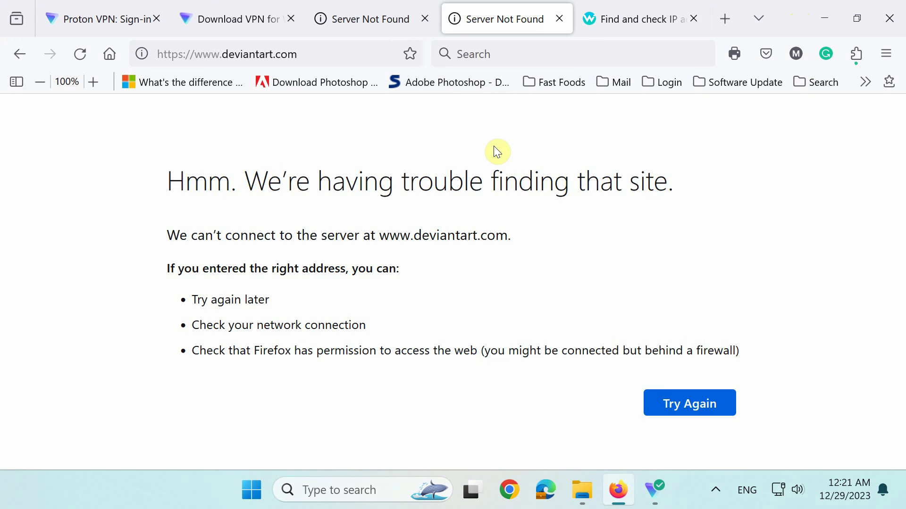
pyautogui.rightClick(494, 147)
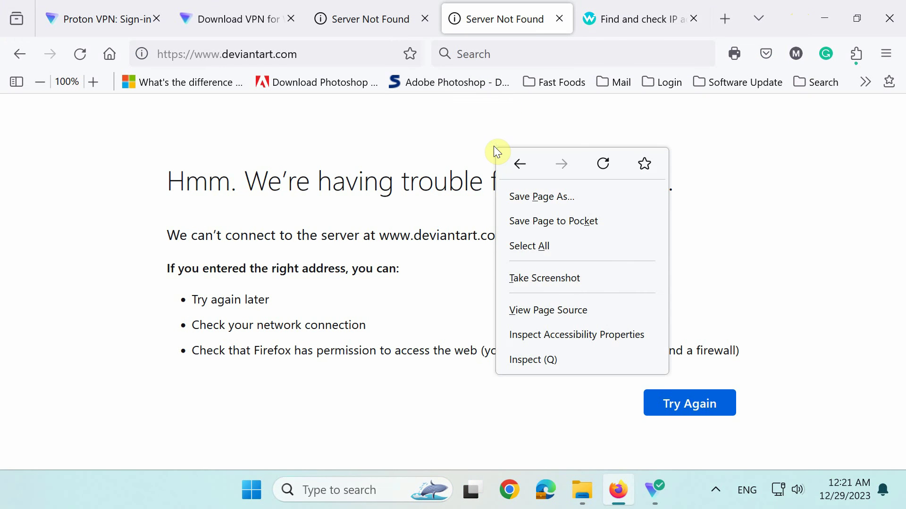
pyautogui.click(603, 167)
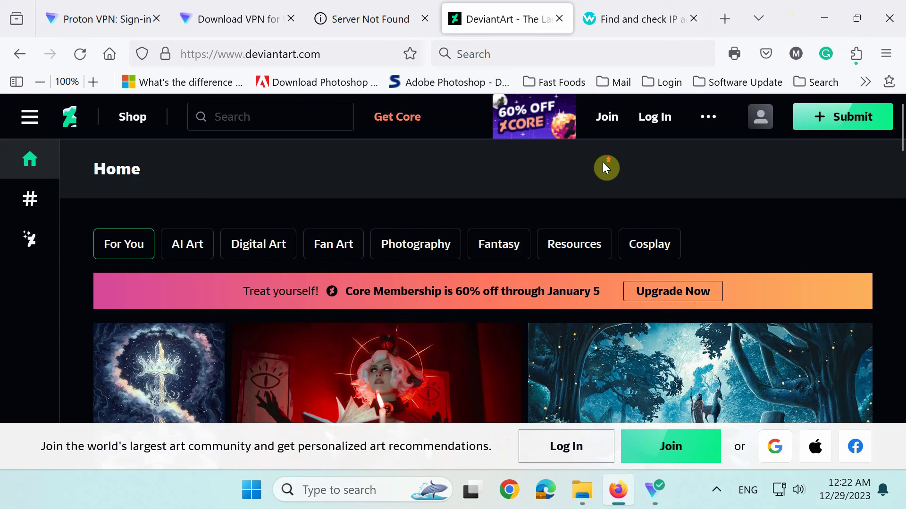
pyautogui.scroll(-2, 602, 163)
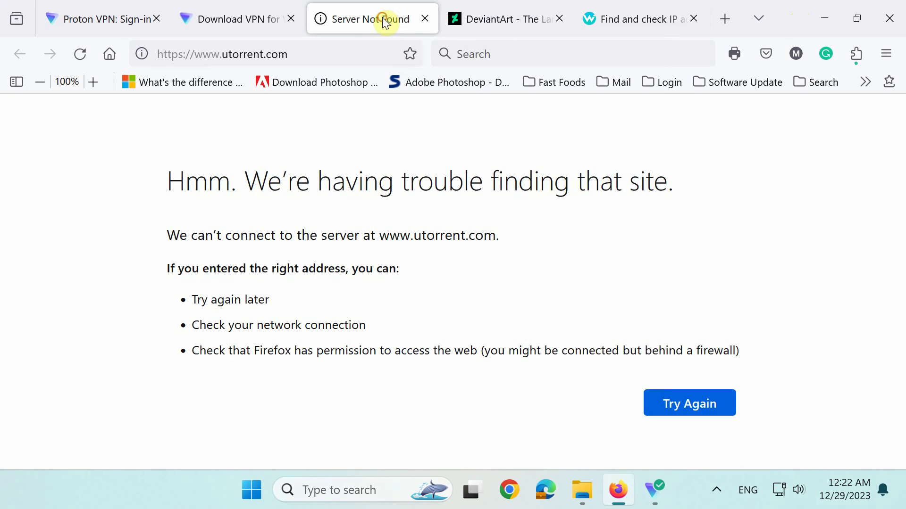
# Return to the µTorrent search results and open the official utorrent.com site
pyautogui.click(383, 17)
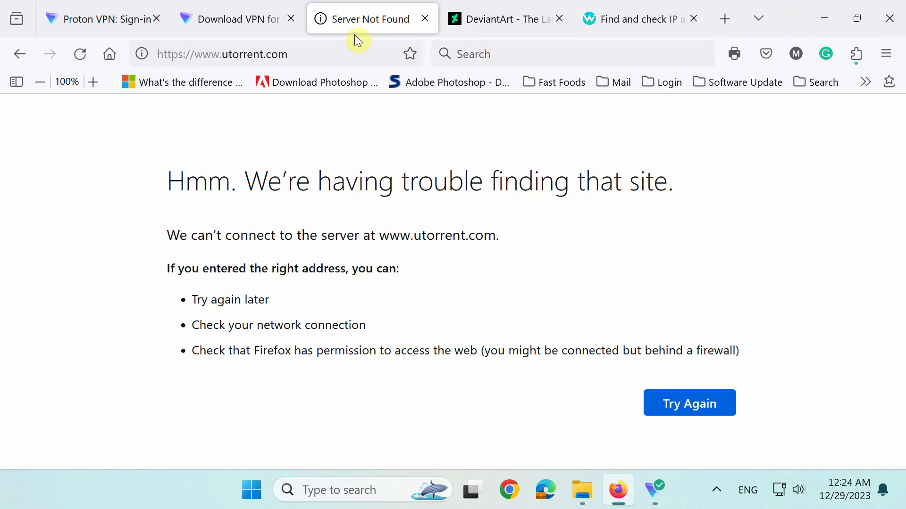
pyautogui.rightClick(350, 134)
pyautogui.click(376, 153)
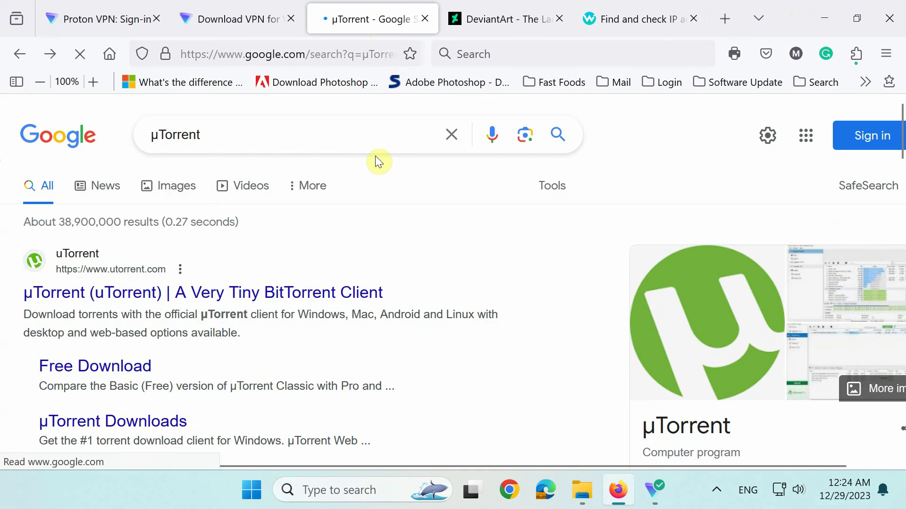
pyautogui.click(333, 298)
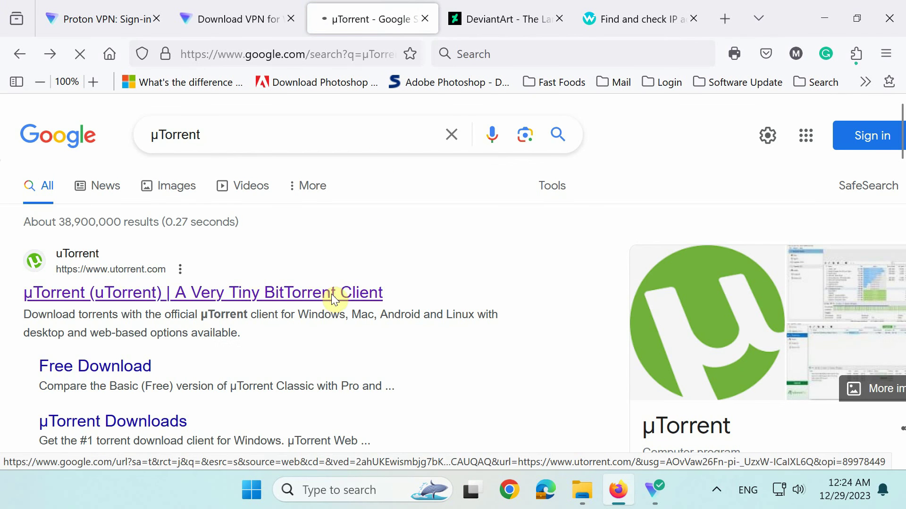